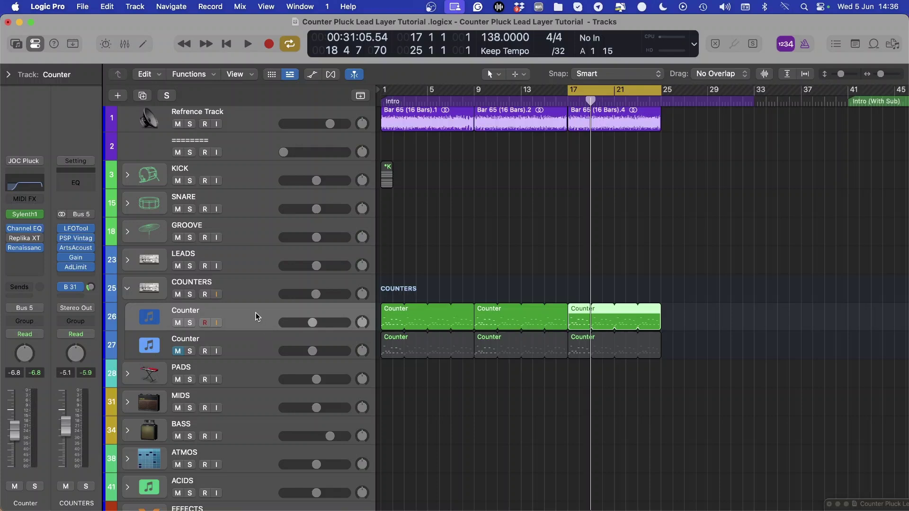
# Select the lower Counter track (27) and show the automation lanes, including its Spire filter cutoff curve
pyautogui.click(254, 352)
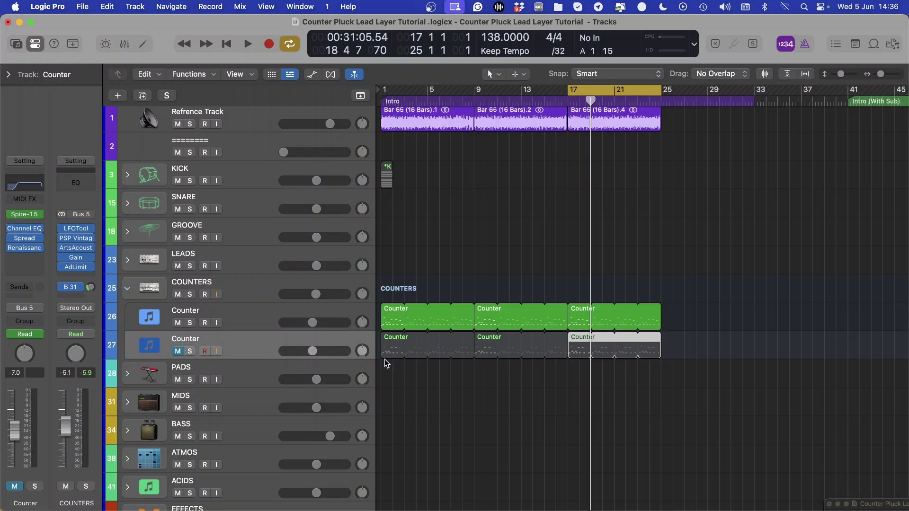
pyautogui.press('a')
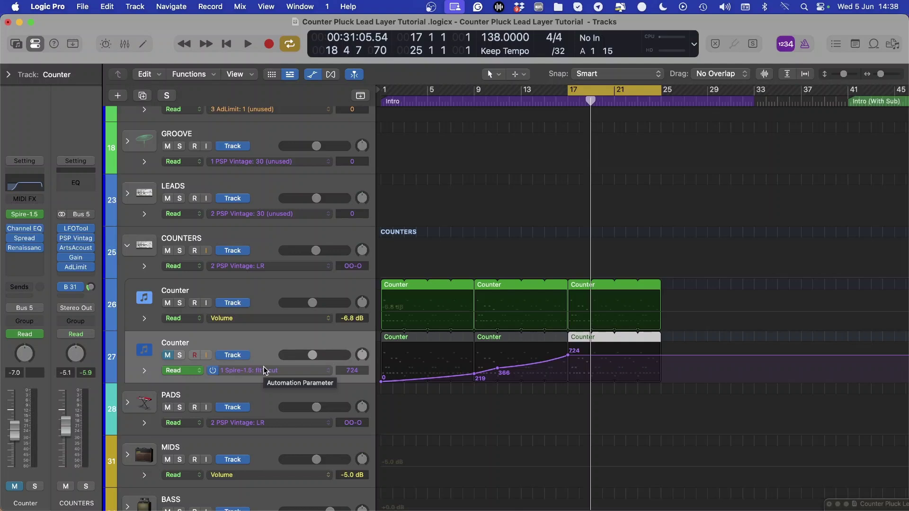
# Play the looped section while toggling mute and solo on the upper Counter track, leaving it unmuted and unsoloed
pyautogui.click(165, 303)
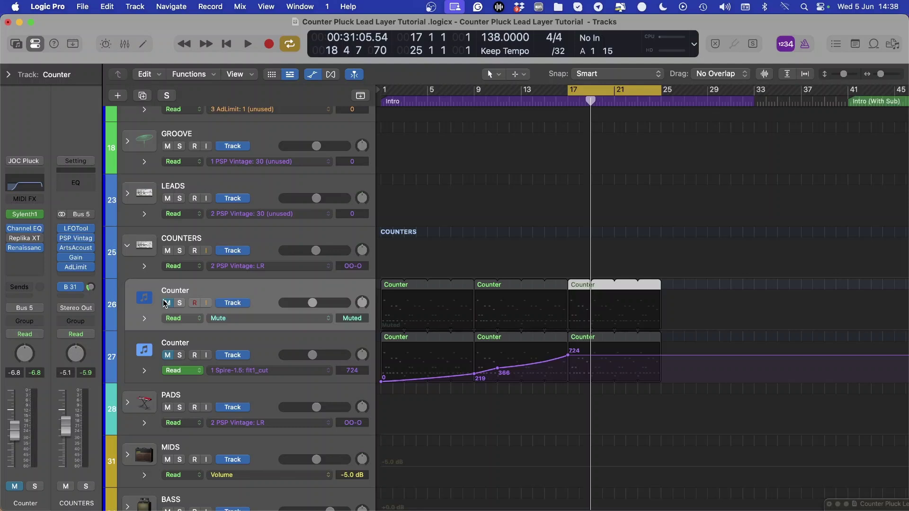
pyautogui.press('space')
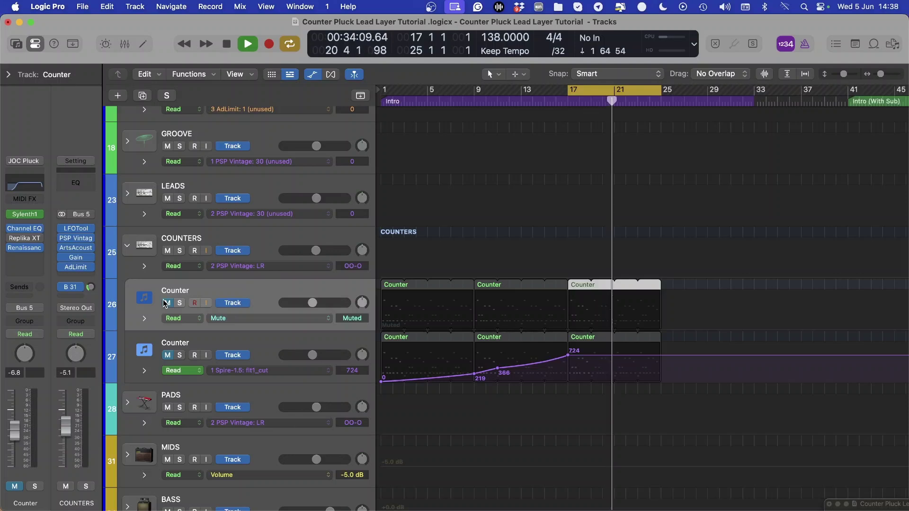
pyautogui.click(168, 303)
pyautogui.hotkey('ctrl', 's')
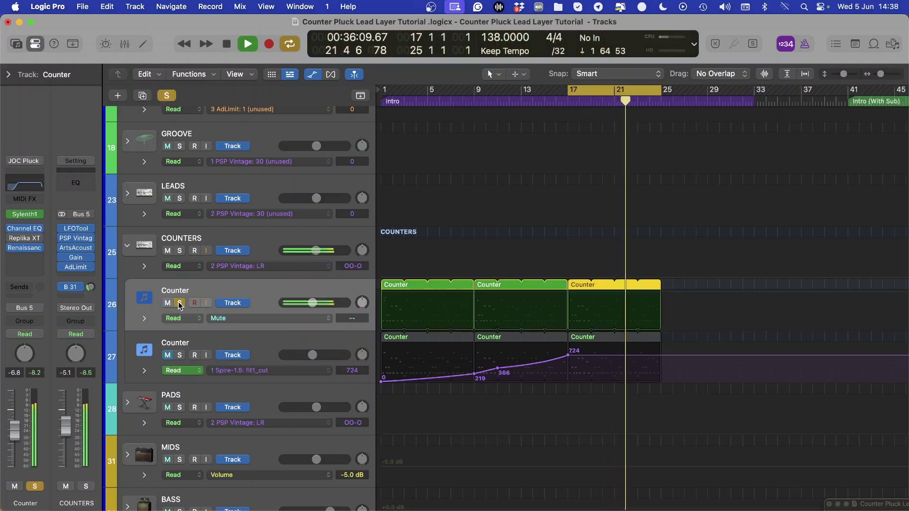
pyautogui.click(167, 302)
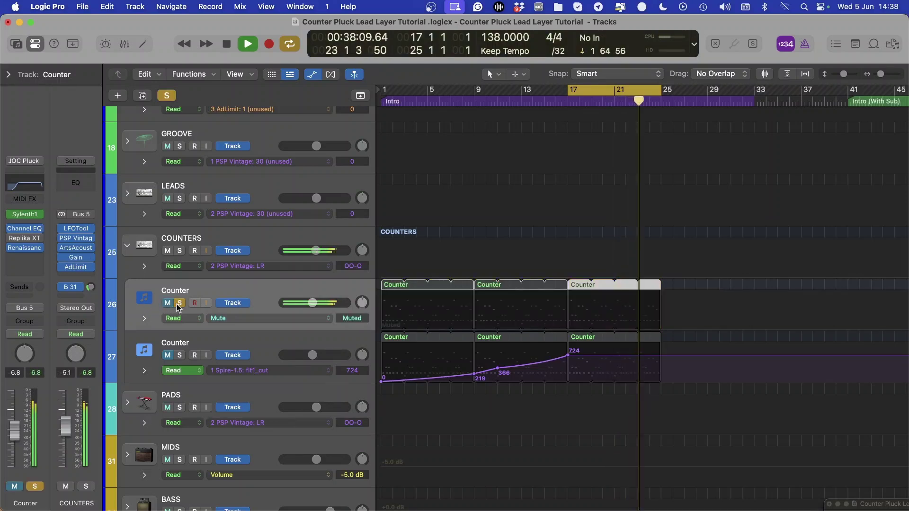
pyautogui.hotkey('ctrl', 's')
pyautogui.click(166, 303)
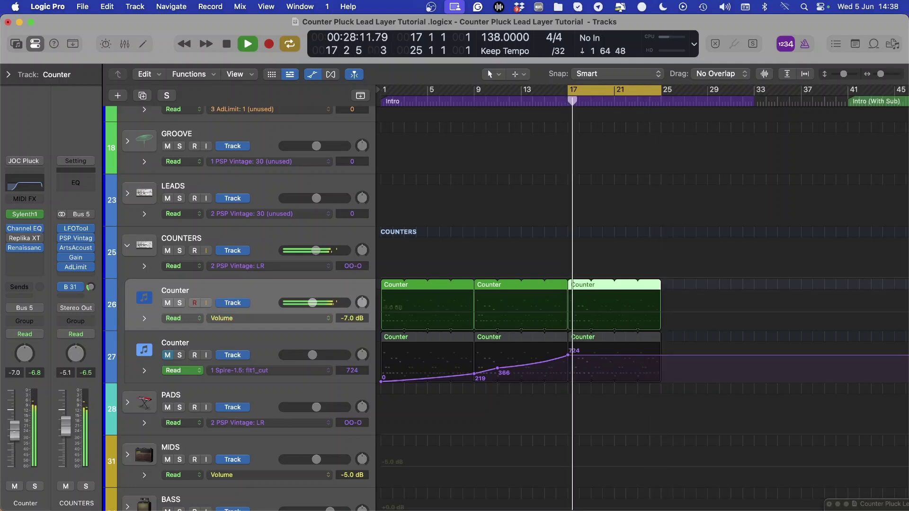
# Set the Renaissance Axx threshold to -4.4 on the upper Counter track
pyautogui.click(25, 248)
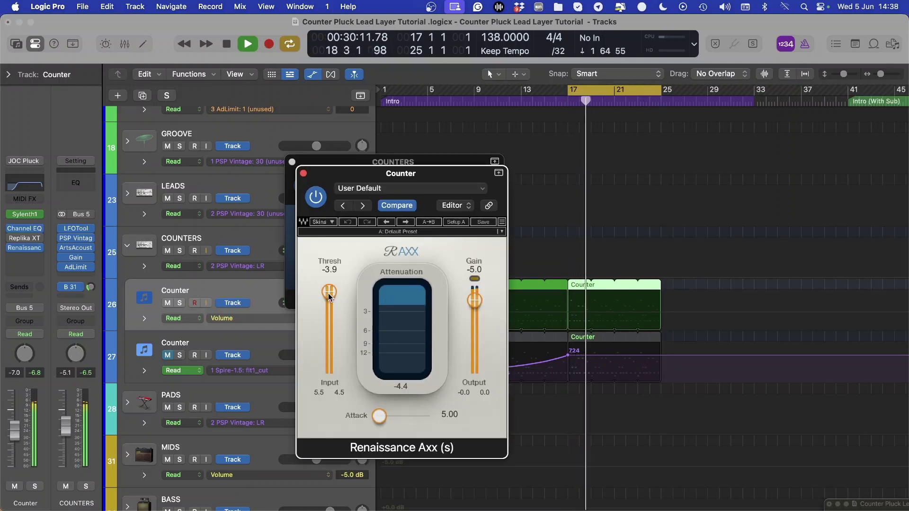
pyautogui.moveTo(329, 290); pyautogui.dragTo(326, 296)
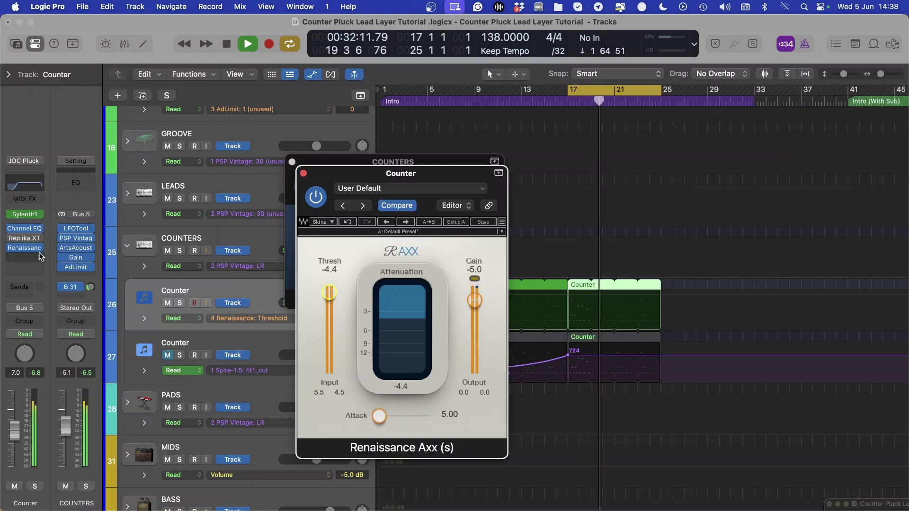
pyautogui.click(24, 248)
# Try a +4.0 dB high shelf at 1180 Hz in the upper Counter track's Channel EQ and compare it with the original setting
pyautogui.click(26, 229)
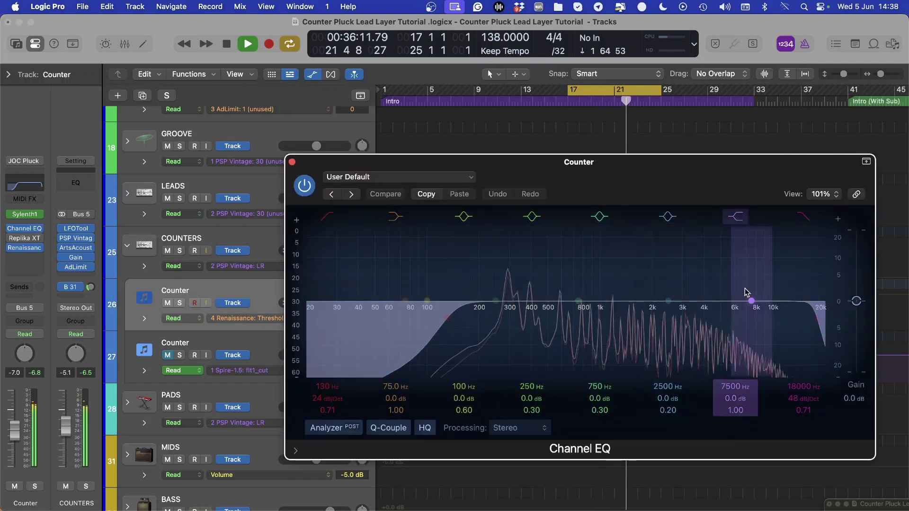
pyautogui.moveTo(751, 301); pyautogui.dragTo(612, 291)
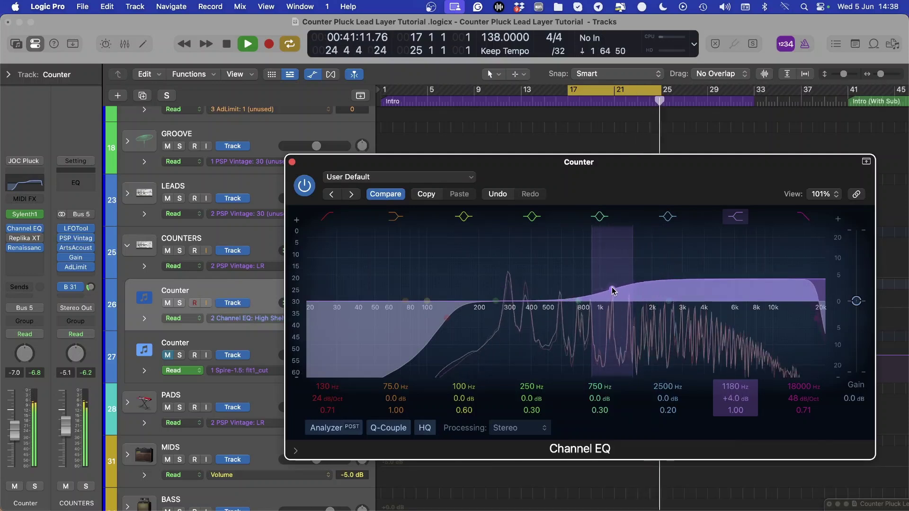
pyautogui.click(386, 194)
pyautogui.click(385, 194)
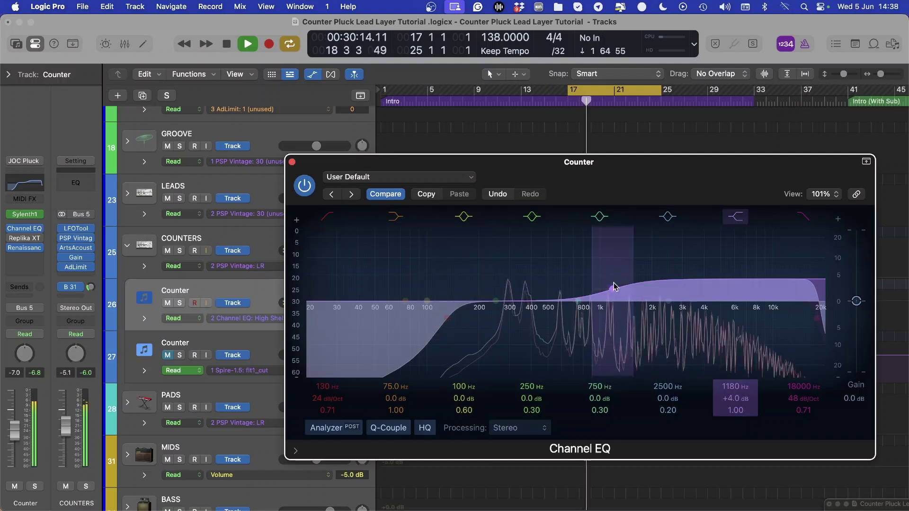
pyautogui.click(386, 194)
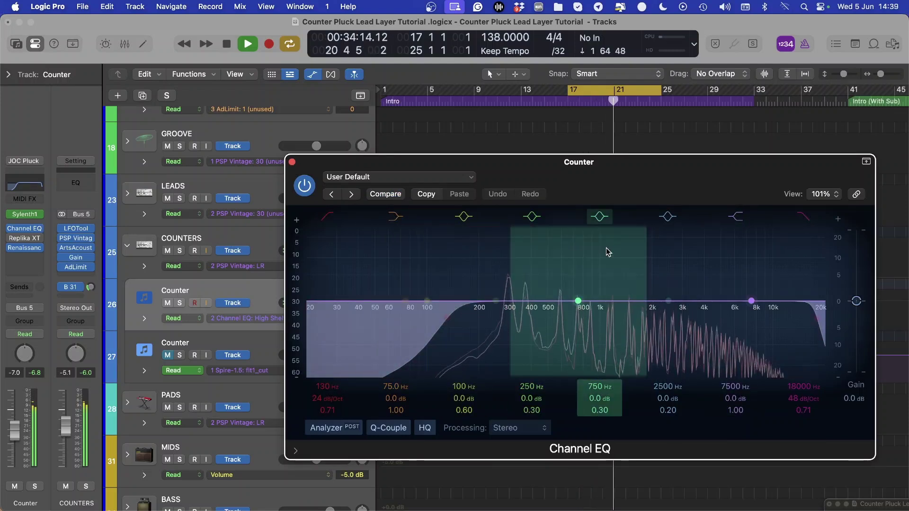
pyautogui.press('super+w')
pyautogui.press('space')
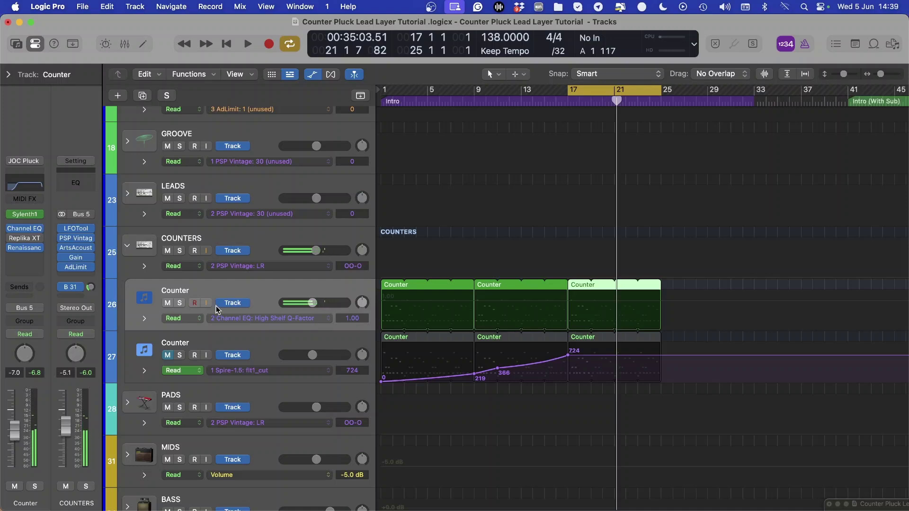
# Solo the upper Counter track, open its Sylenth1 instrument and play the looped section
pyautogui.click(180, 303)
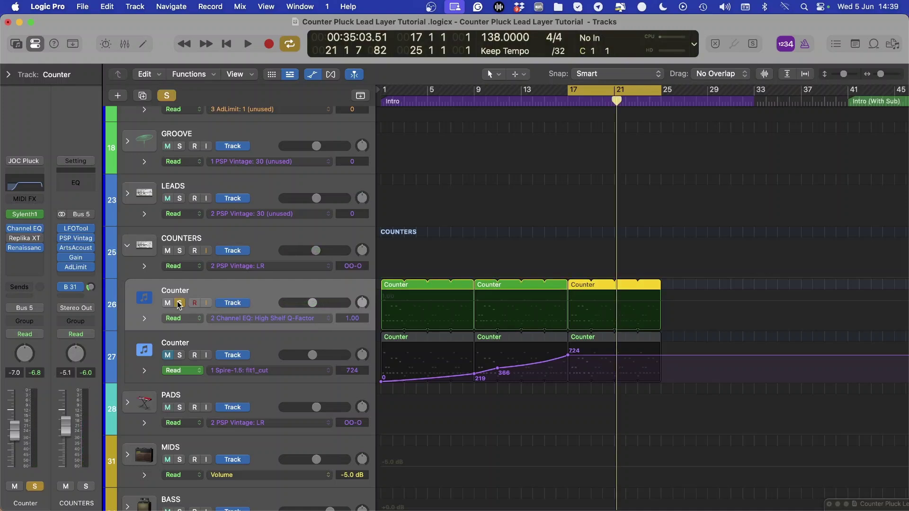
pyautogui.click(28, 215)
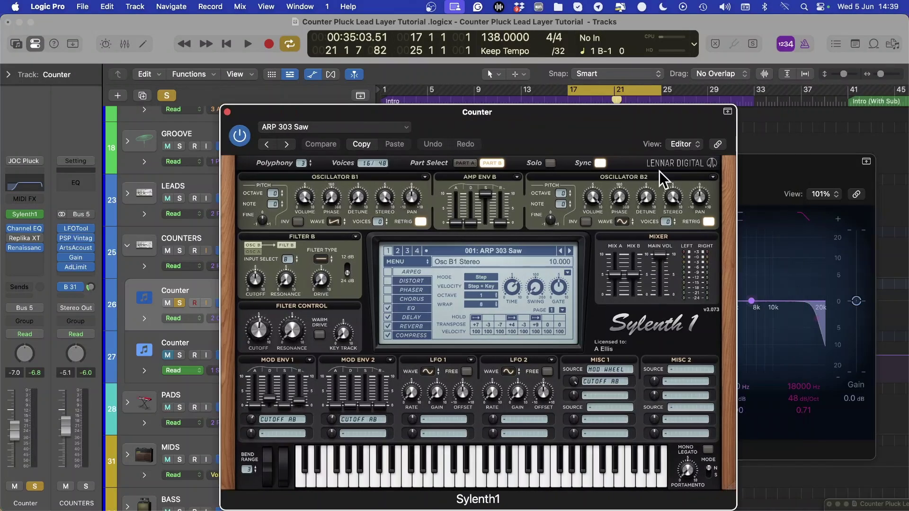
pyautogui.click(745, 169)
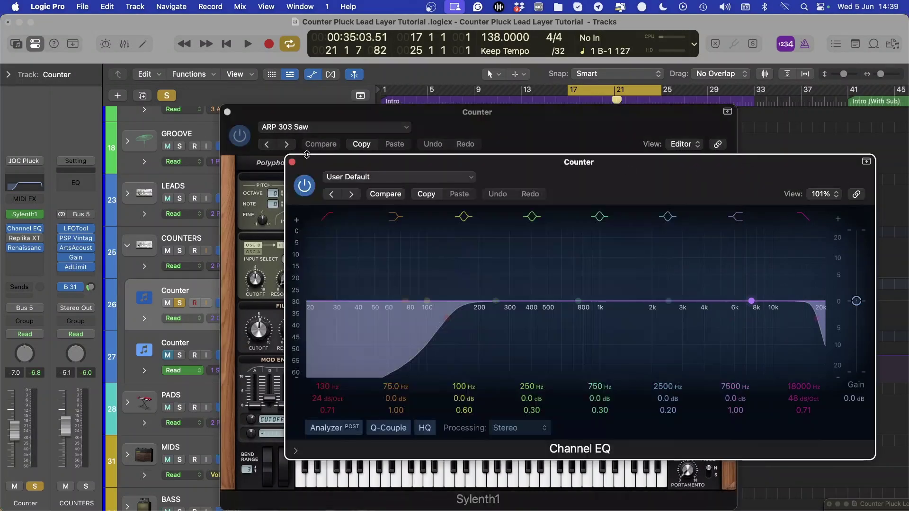
pyautogui.click(306, 156)
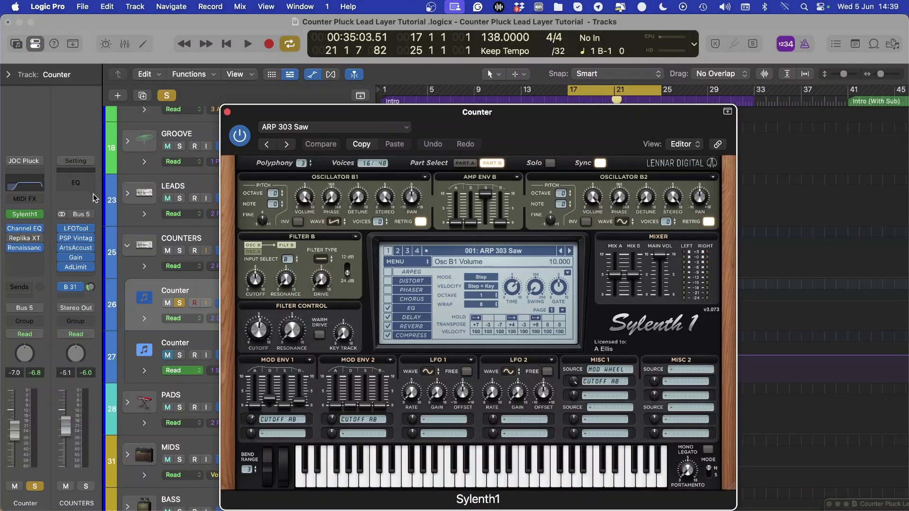
pyautogui.press('space')
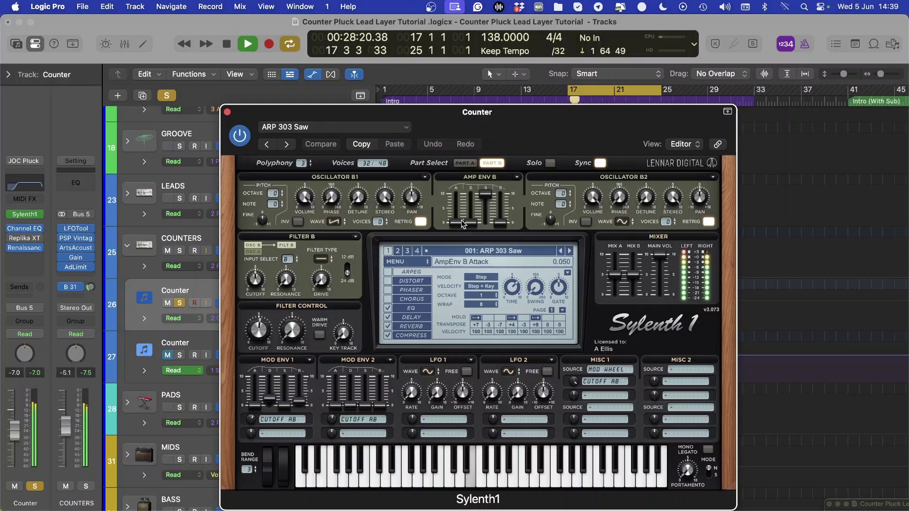
# Mute the B 31 send and bypass PSP VintageWarmer2 on the COUNTERS channel, ending playback
pyautogui.click(63, 251)
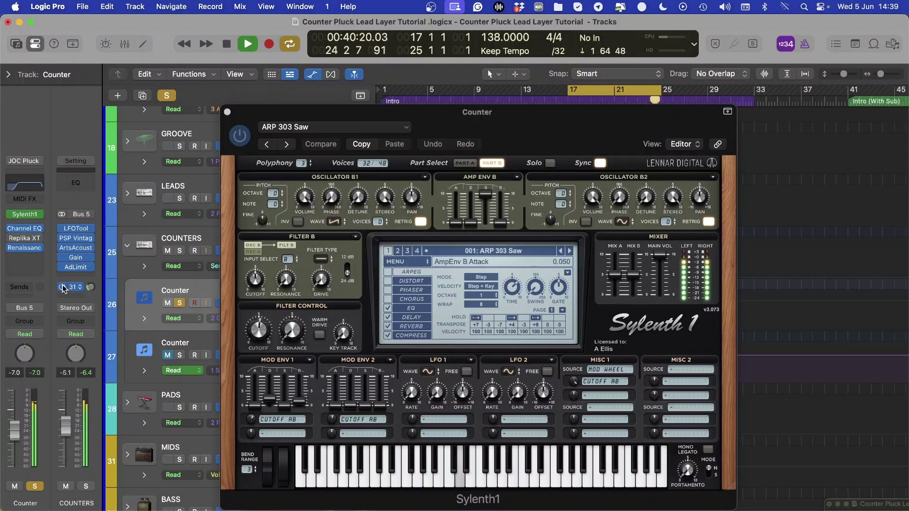
pyautogui.press('space')
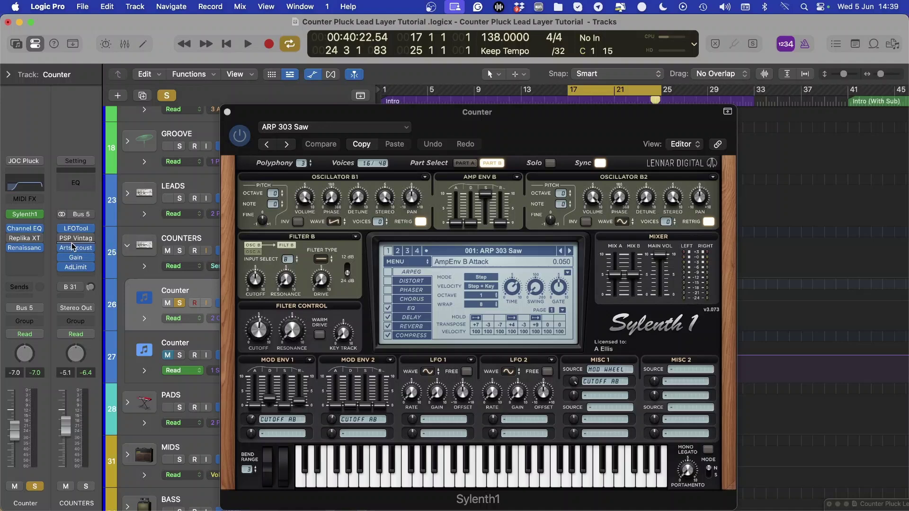
# Replace PSP VintageWarmer2 on the COUNTERS channel with Maag EQ4 using the 01 Female Vocal A preset, and audition the soloed layer
pyautogui.click(90, 238)
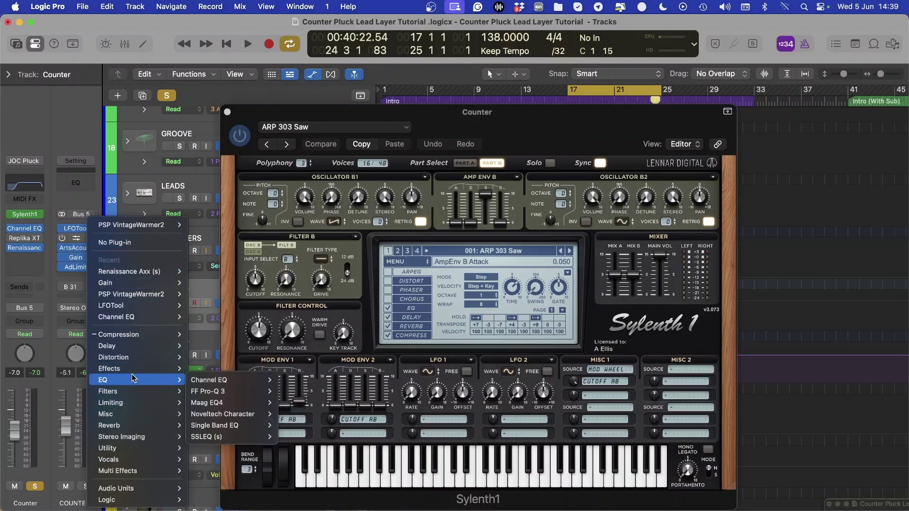
pyautogui.moveTo(123, 369)
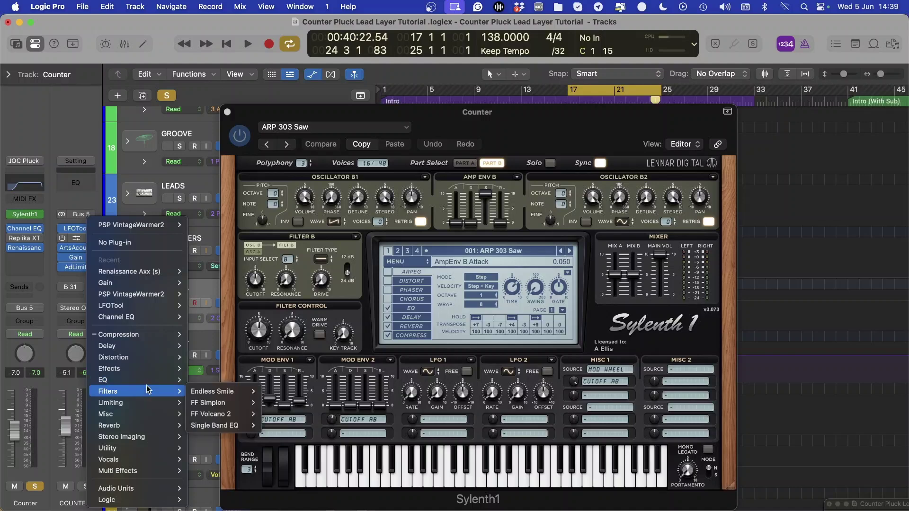
pyautogui.click(301, 396)
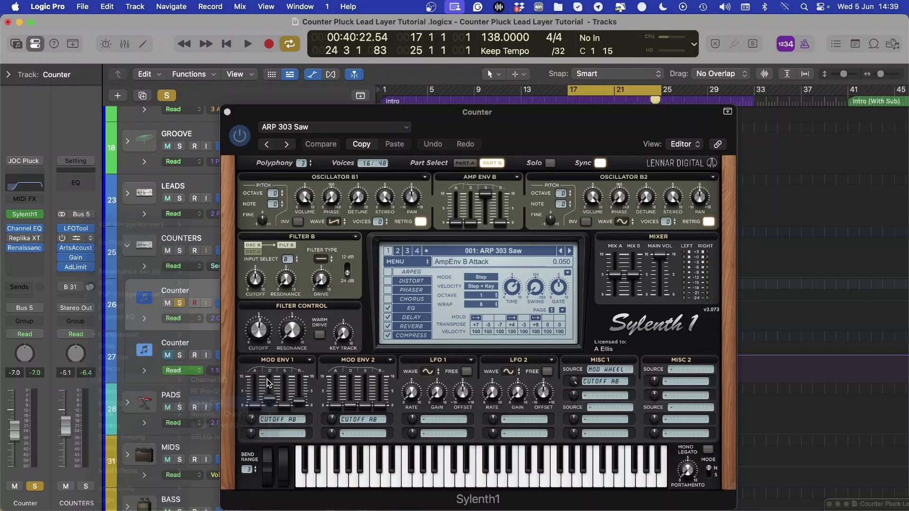
pyautogui.click(350, 194)
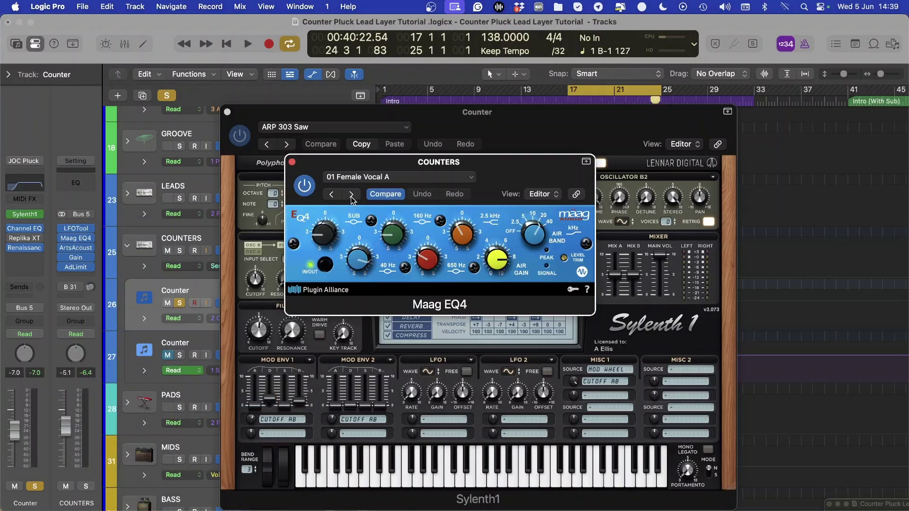
pyautogui.press('space')
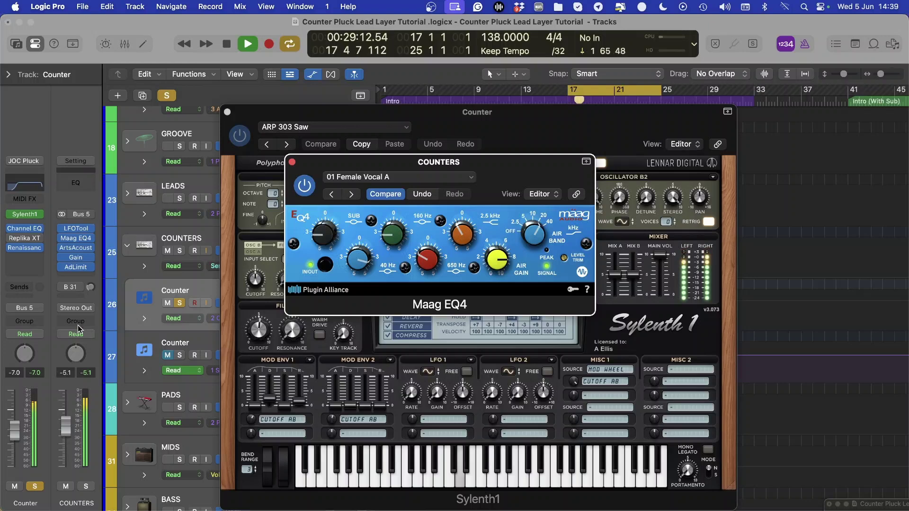
pyautogui.press('v')
pyautogui.press('space')
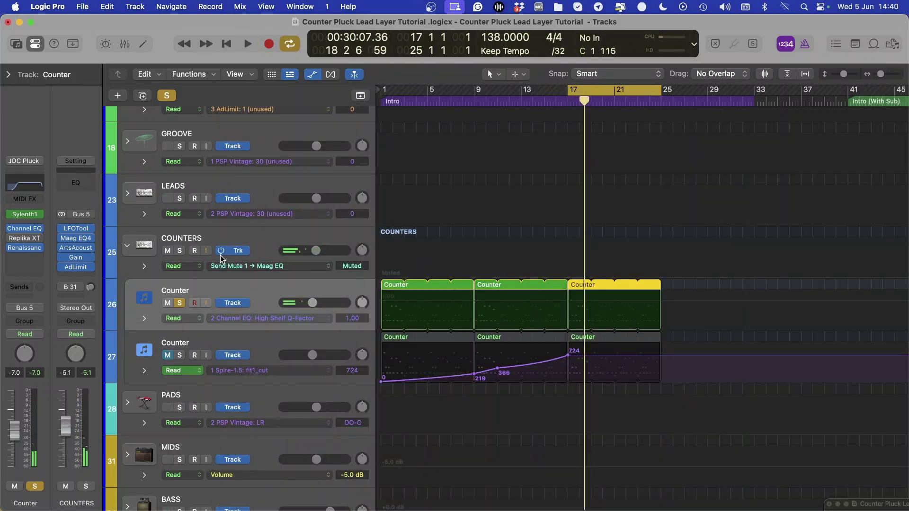
# Review the upper Counter track's Channel EQ low and high cuts and its Renaissance Axx compressor settings
pyautogui.scroll(3, 237, 320)
pyautogui.scroll(-2, 173, 356)
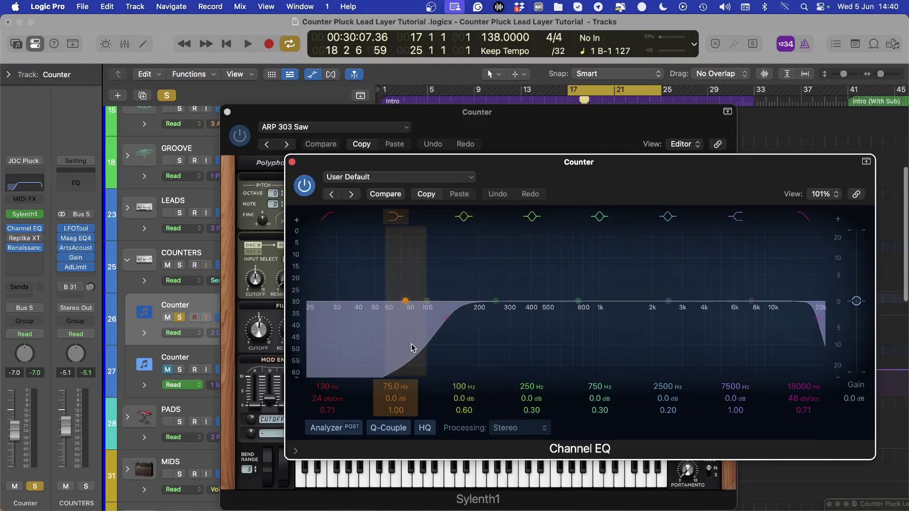
pyautogui.moveTo(415, 348); pyautogui.dragTo(454, 320)
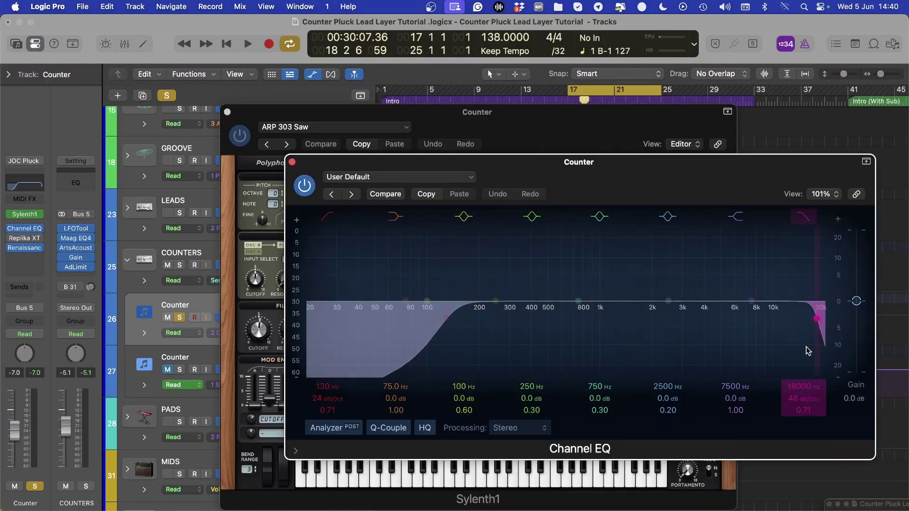
pyautogui.press('v')
pyautogui.click(24, 247)
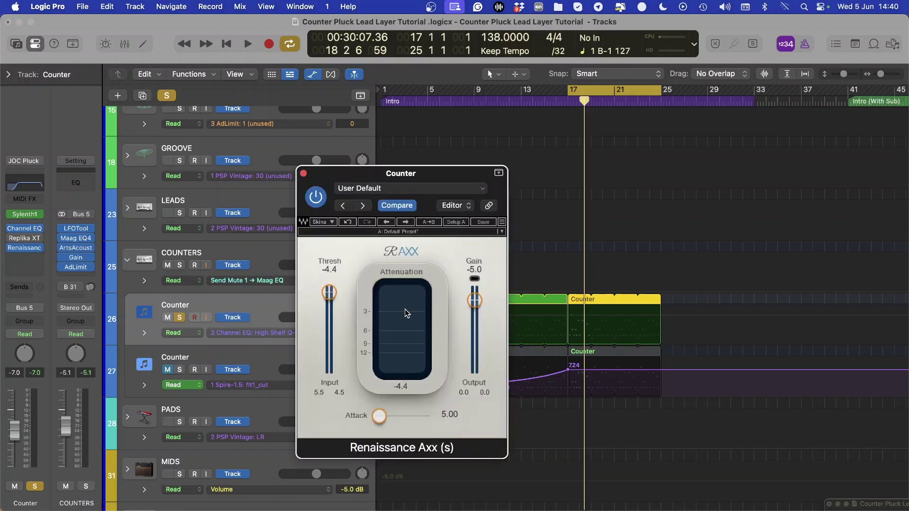
pyautogui.press('v')
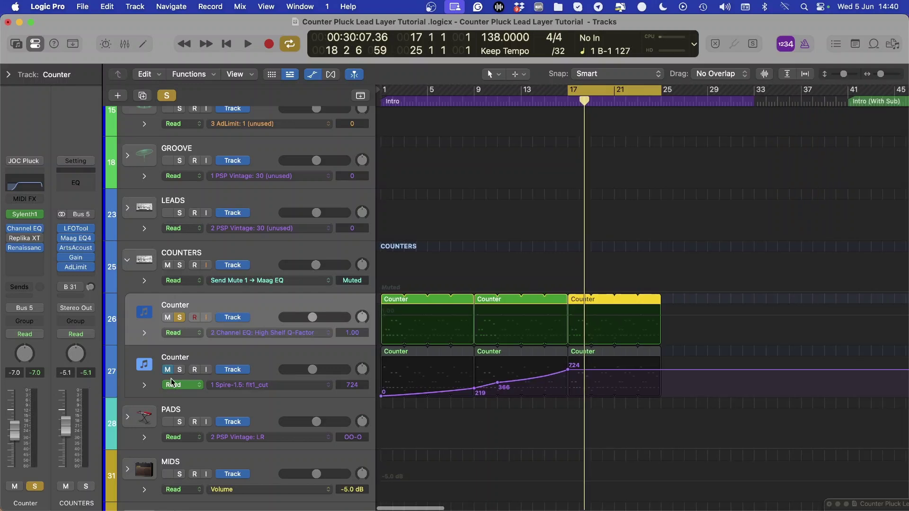
# Switch the solo from the upper Counter track to the lower one and play the looped section
pyautogui.click(179, 368)
pyautogui.click(178, 318)
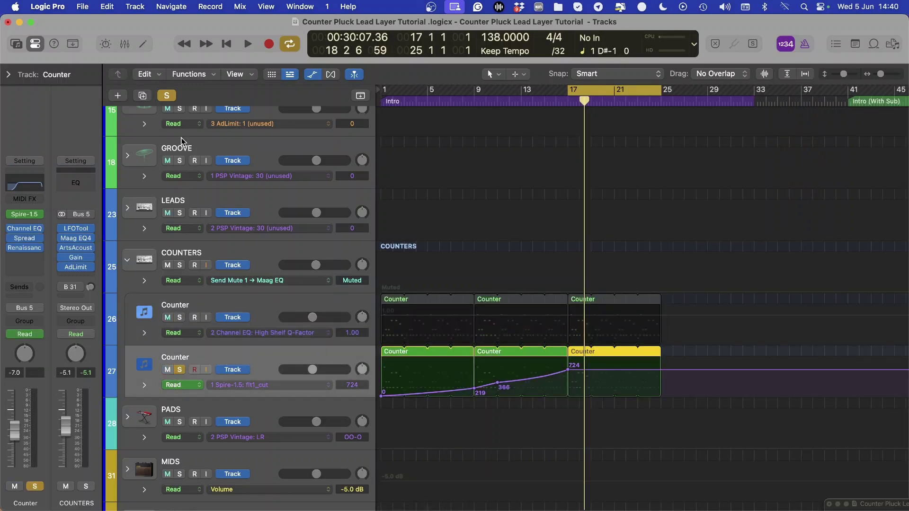
pyautogui.scroll(3, 200, 176)
pyautogui.scroll(-2, 200, 176)
pyautogui.press('space')
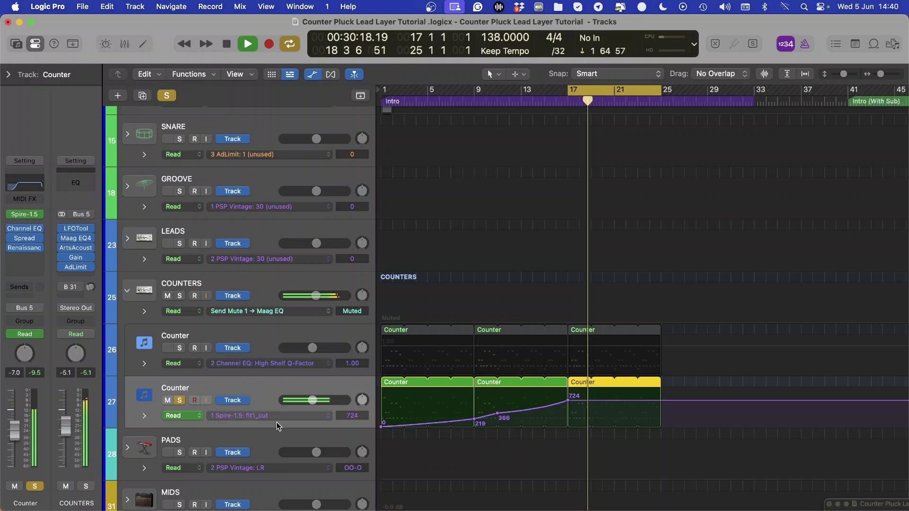
pyautogui.press('space')
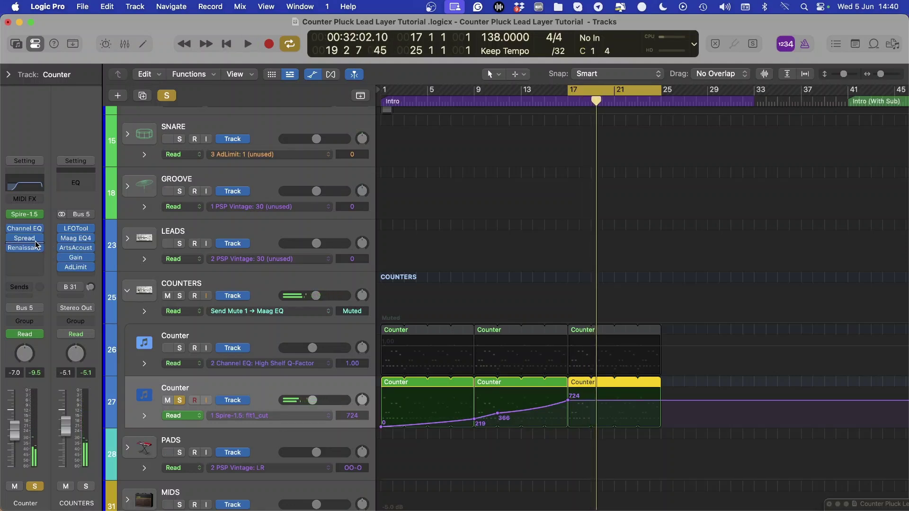
# Open the Stereo Spread plug-in on the lower Counter track to examine its settings
pyautogui.click(26, 241)
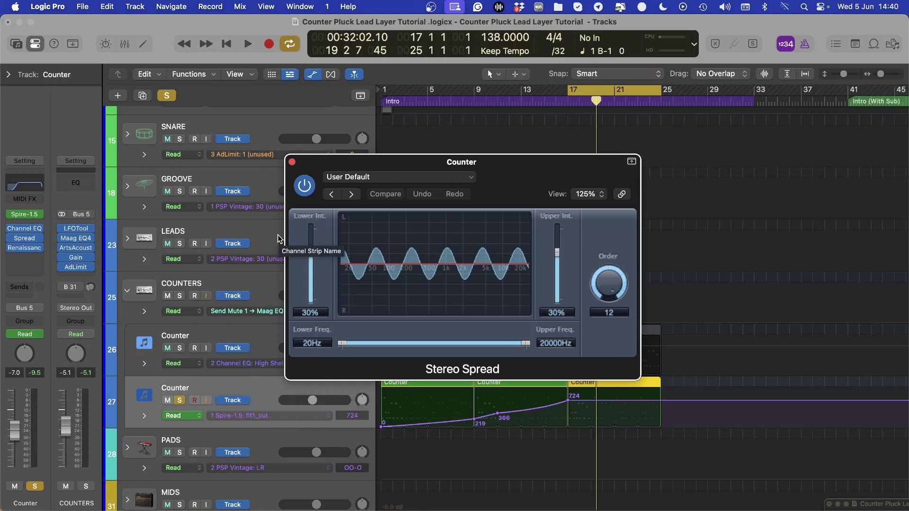
# Close Stereo Spread, unmute and solo both Counter tracks, and set the lower track's volume to -14.0 dB while auditioning the loop
pyautogui.press('super+w')
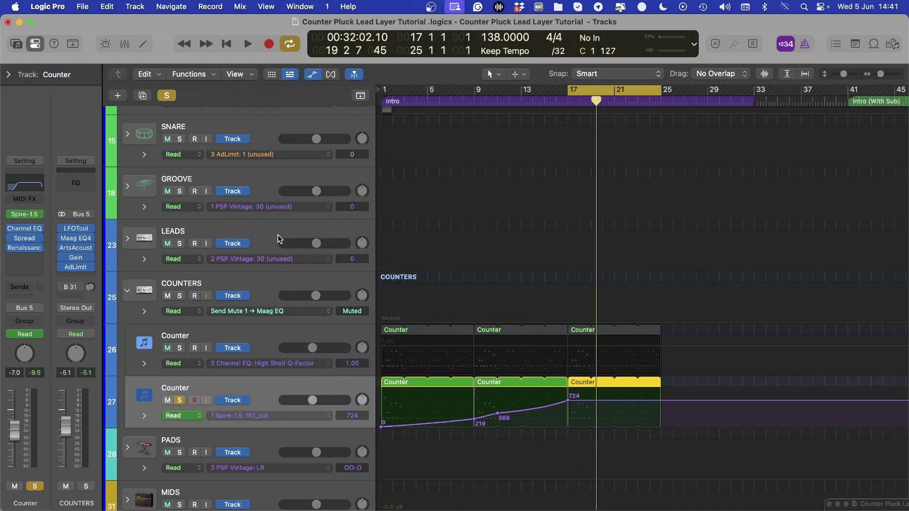
pyautogui.keyDown('alt'); pyautogui.click(181, 347); pyautogui.keyUp('alt')
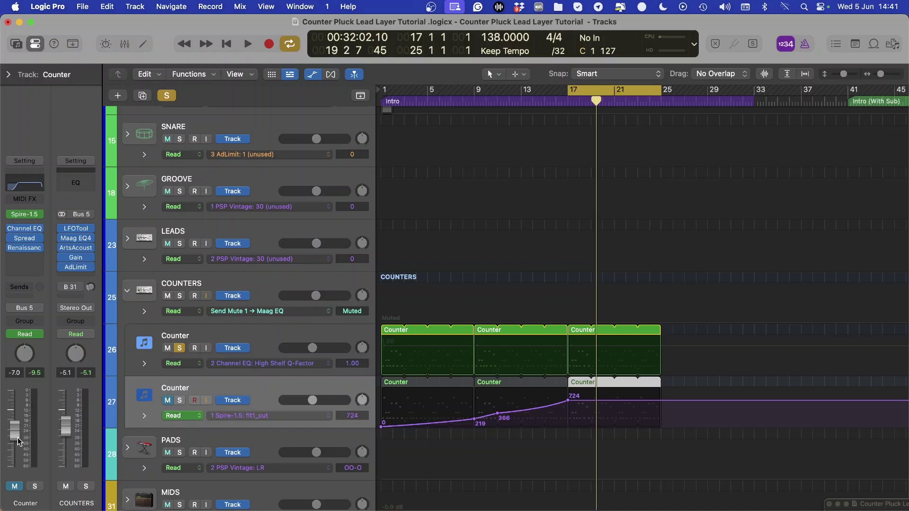
pyautogui.moveTo(19, 438)
pyautogui.mouseDown()
pyautogui.moveTo(33, 458)
pyautogui.moveTo(17, 447)
pyautogui.moveTo(19, 432)
pyautogui.mouseUp()
pyautogui.click(14, 486)
pyautogui.click(34, 487)
pyautogui.press('space')
pyautogui.press('space')
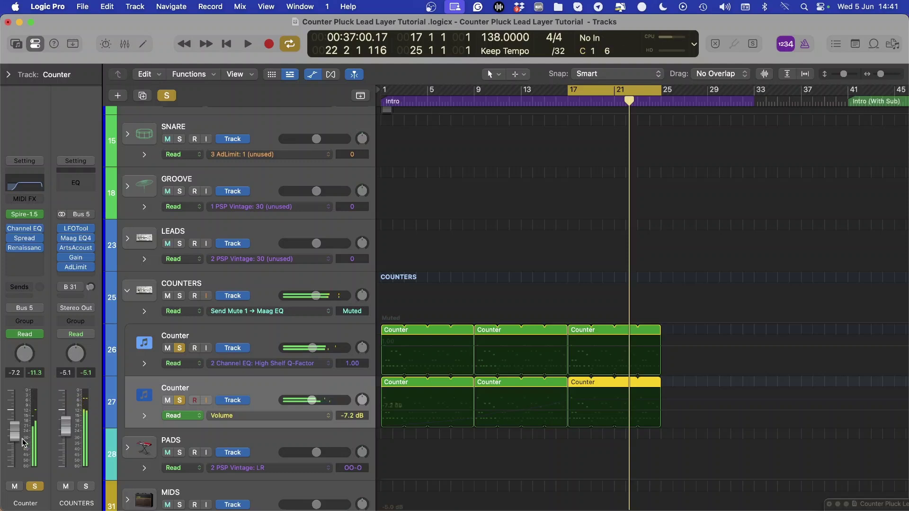
pyautogui.moveTo(19, 441); pyautogui.dragTo(19, 446)
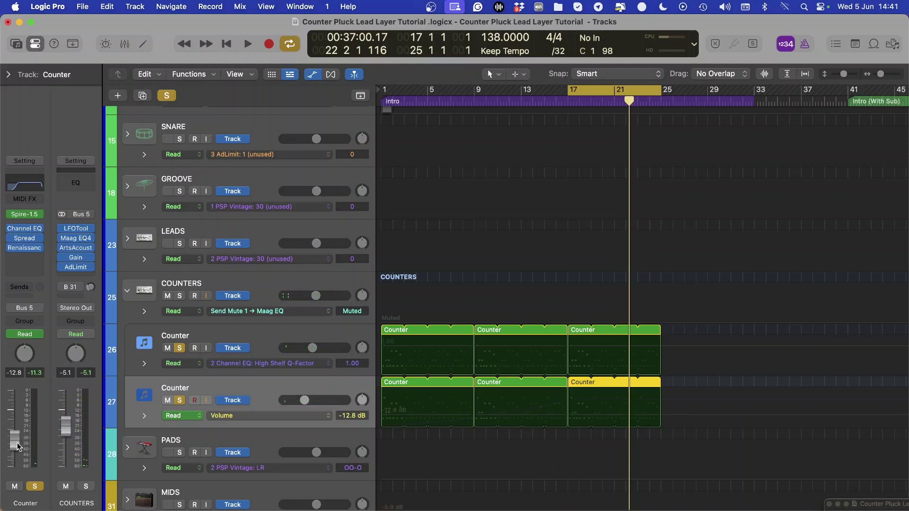
pyautogui.press('space')
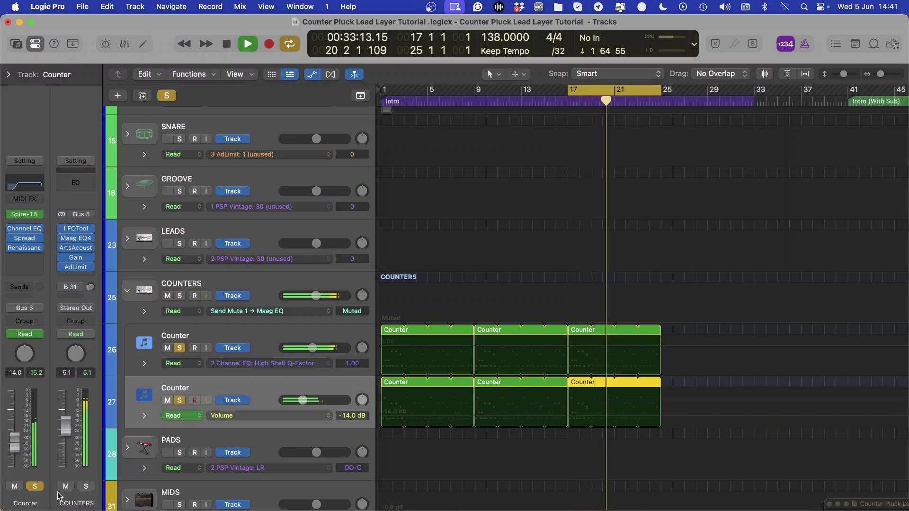
# Clear the solo from both Counter tracks, keep the COUNTERS channel unmuted, and replay the looped section
pyautogui.click(168, 296)
pyautogui.press('space')
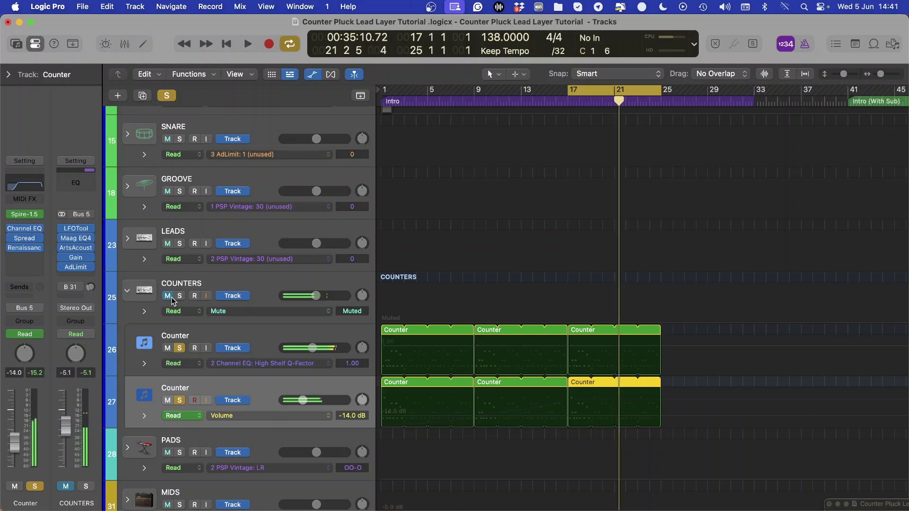
pyautogui.click(168, 296)
pyautogui.click(180, 348)
pyautogui.click(180, 400)
pyautogui.press('space')
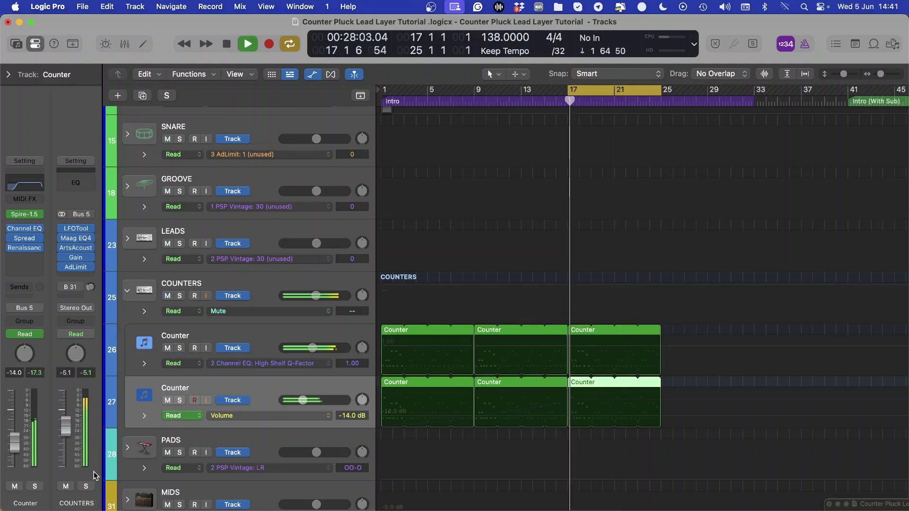
# Set the COUNTERS channel to -5.4 dB and the lower Counter track to -9.0 dB, and audition the two layers together
pyautogui.moveTo(66, 426); pyautogui.dragTo(66, 431)
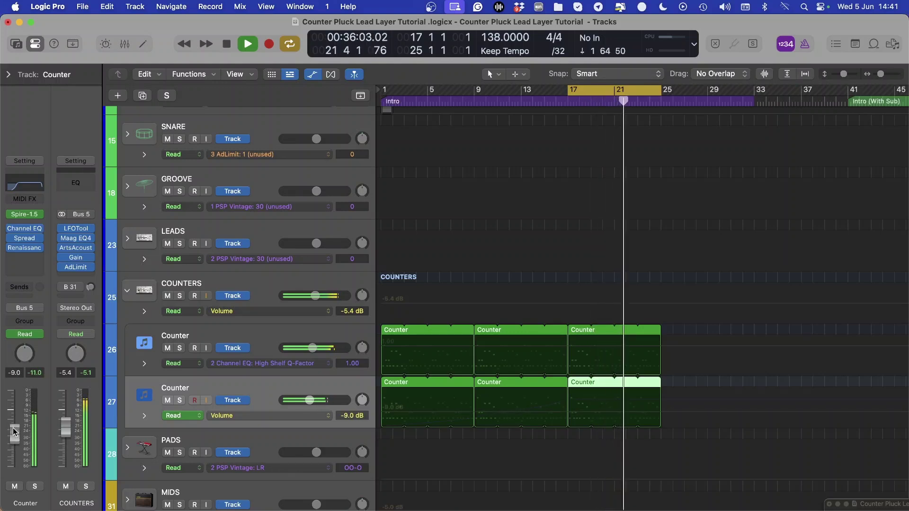
pyautogui.press('space')
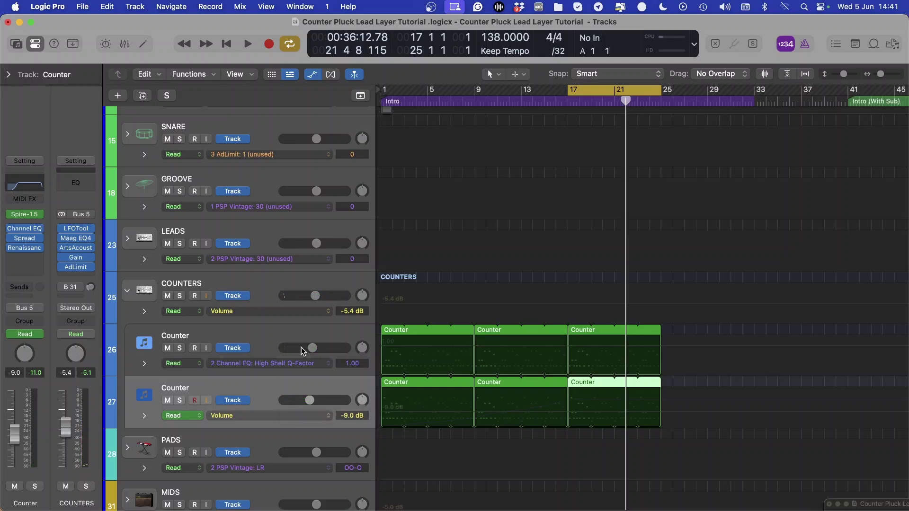
pyautogui.click(179, 400)
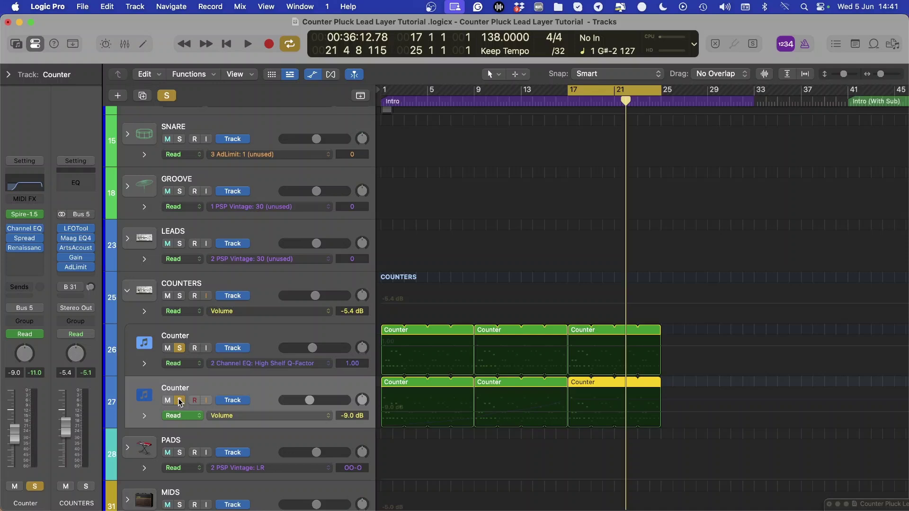
pyautogui.click(180, 400)
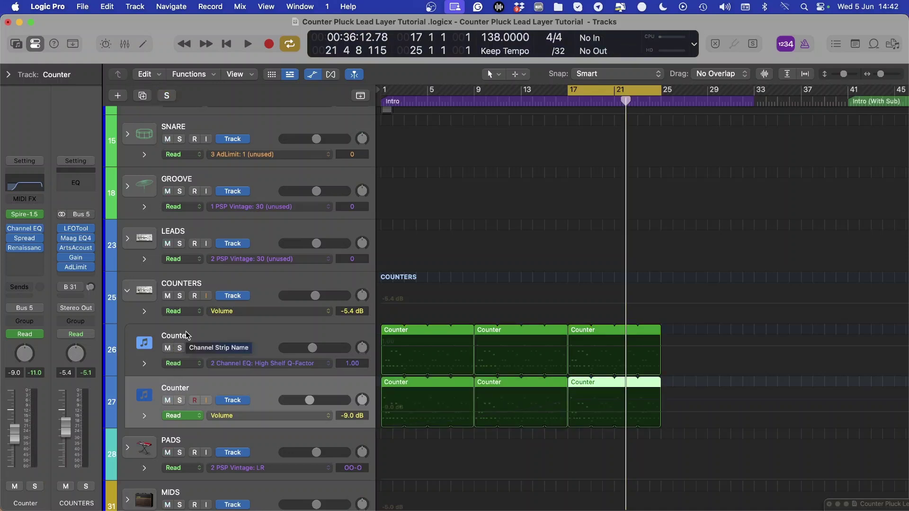
pyautogui.press('space')
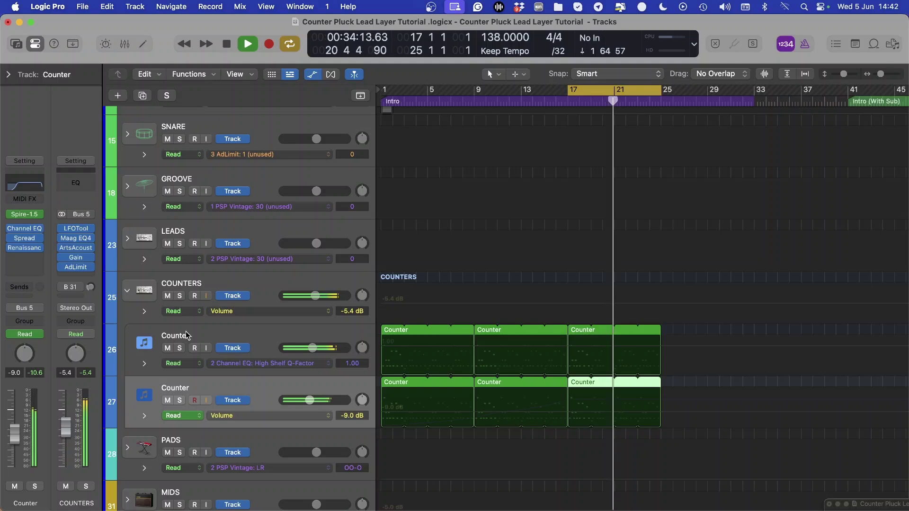
pyautogui.press('space')
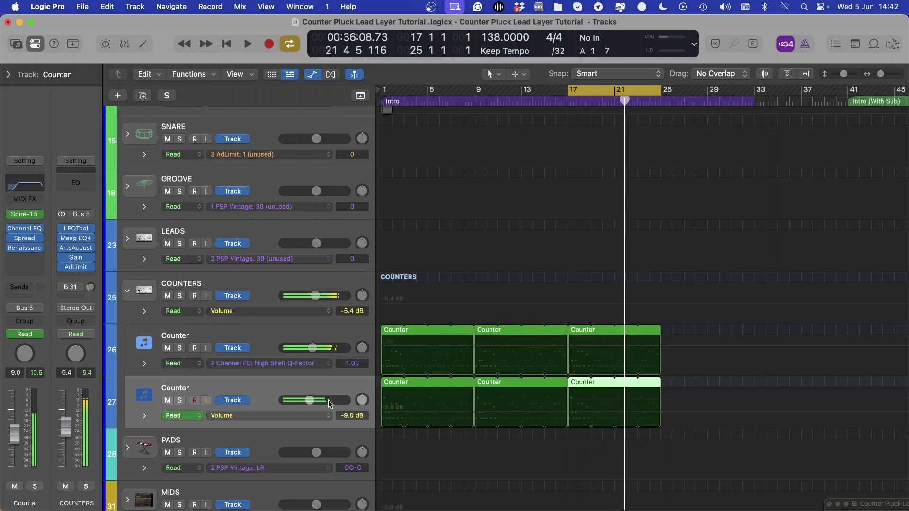
# Show the Spire-1.5 flt1_cut automation on the lower Counter track and return the playhead to the start with cycling off
pyautogui.click(283, 421)
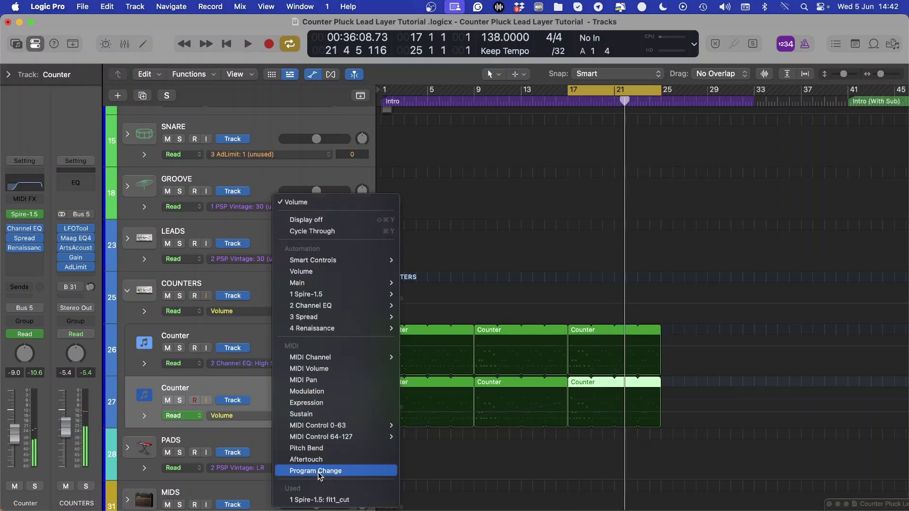
pyautogui.click(325, 495)
pyautogui.press('c')
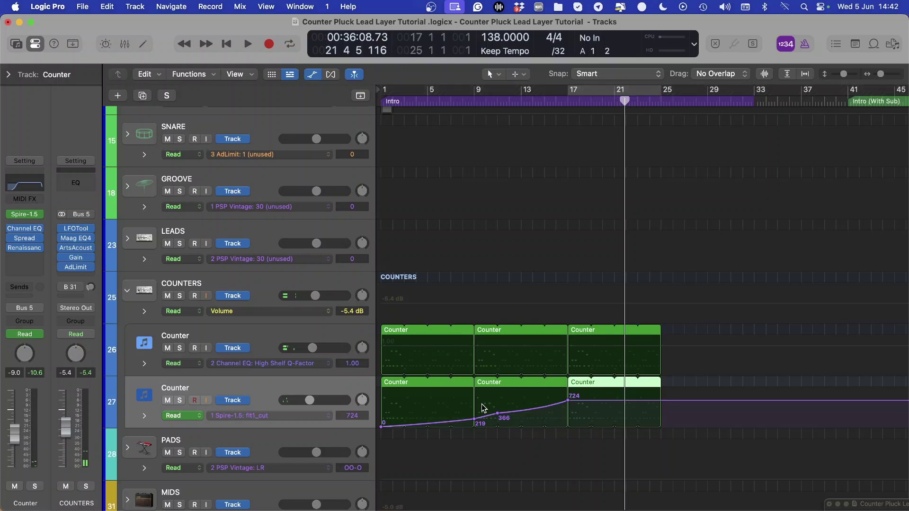
pyautogui.press('Return')
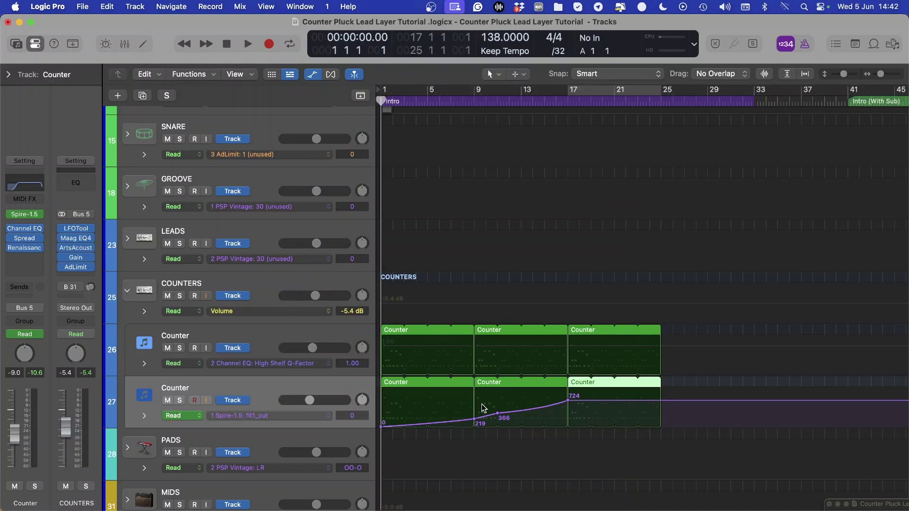
# Look at the reference track's first region, reselect the upper Counter track and play the layers from the beginning
pyautogui.click(237, 340)
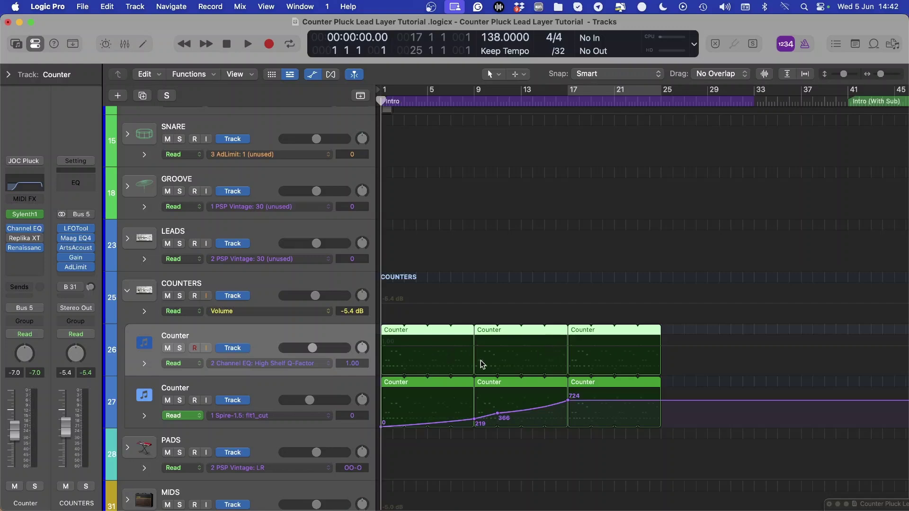
pyautogui.scroll(5, 457, 311)
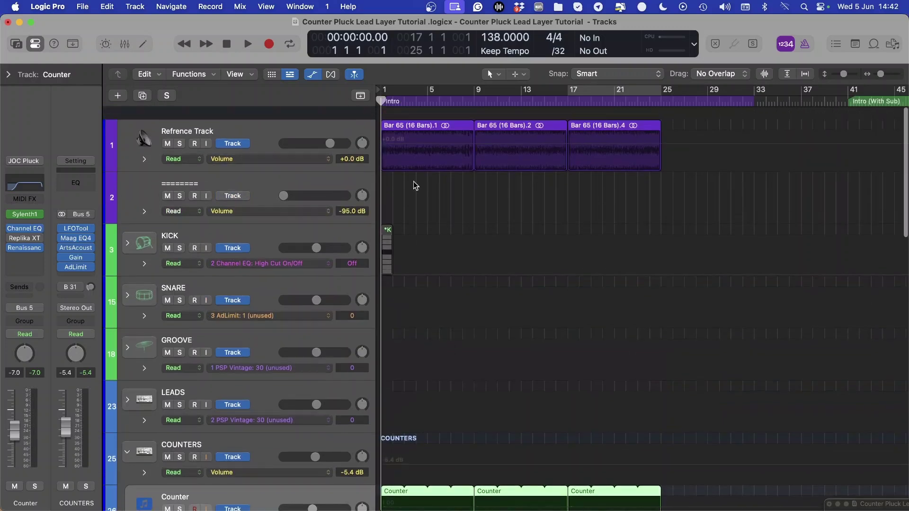
pyautogui.click(394, 117)
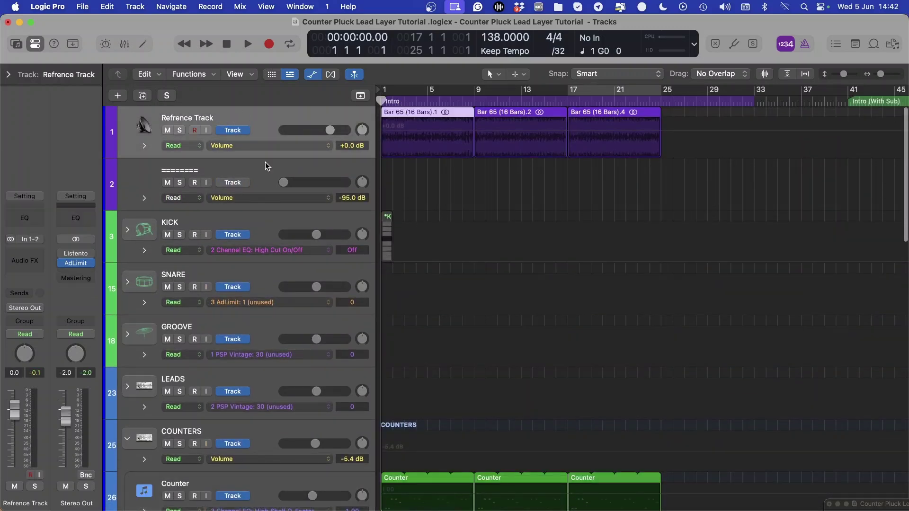
pyautogui.scroll(-5, 265, 162)
pyautogui.click(265, 249)
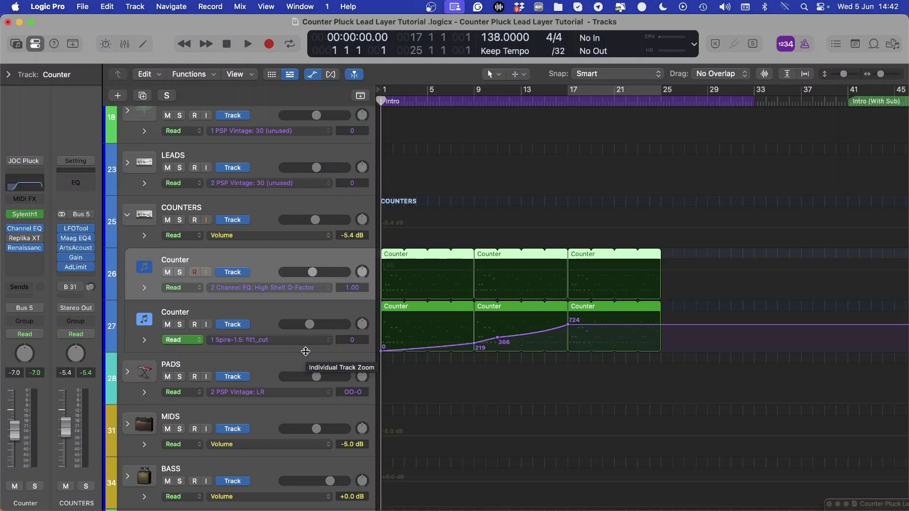
pyautogui.press('space')
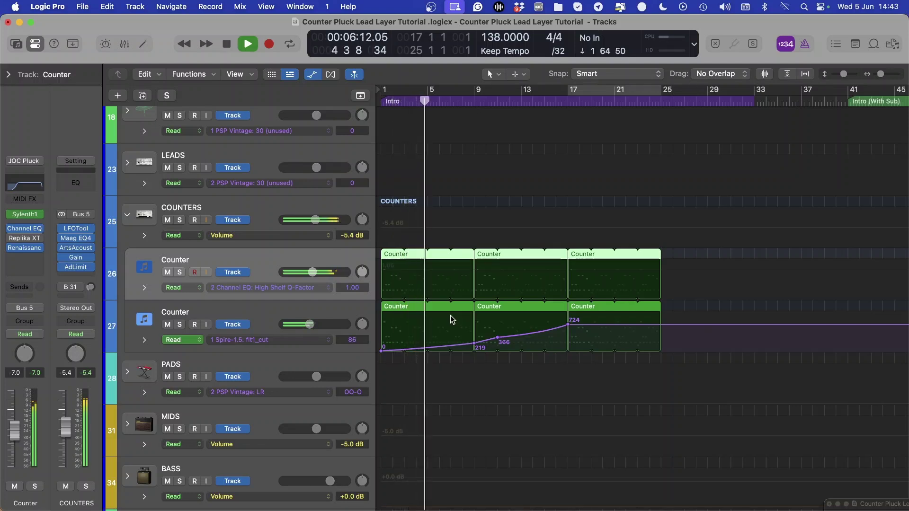
# Hide the track automation, select the lower Counter track, and compare the sound with that layer muted and unmuted during playback
pyautogui.press('a')
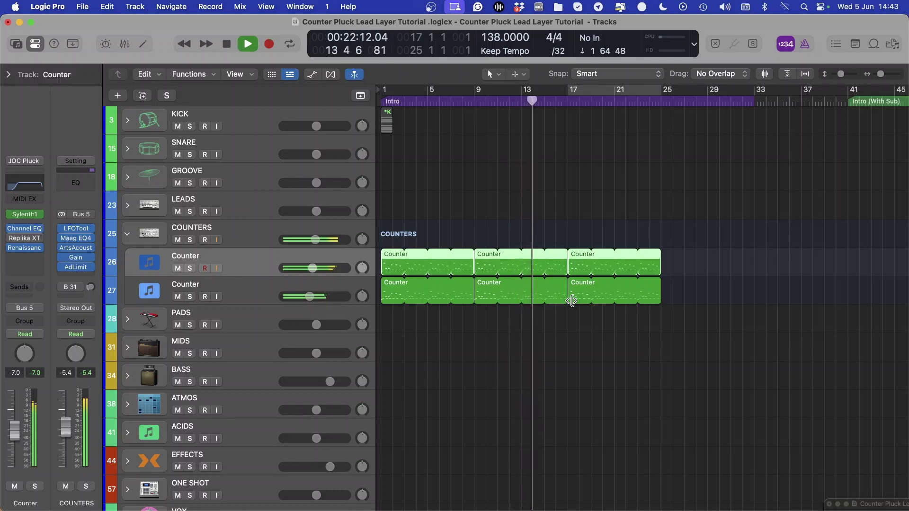
pyautogui.press('a')
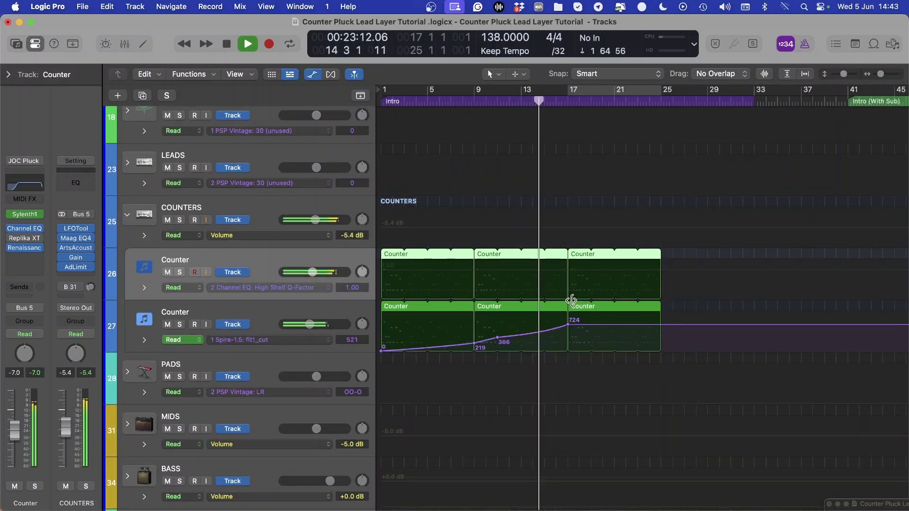
pyautogui.click(263, 316)
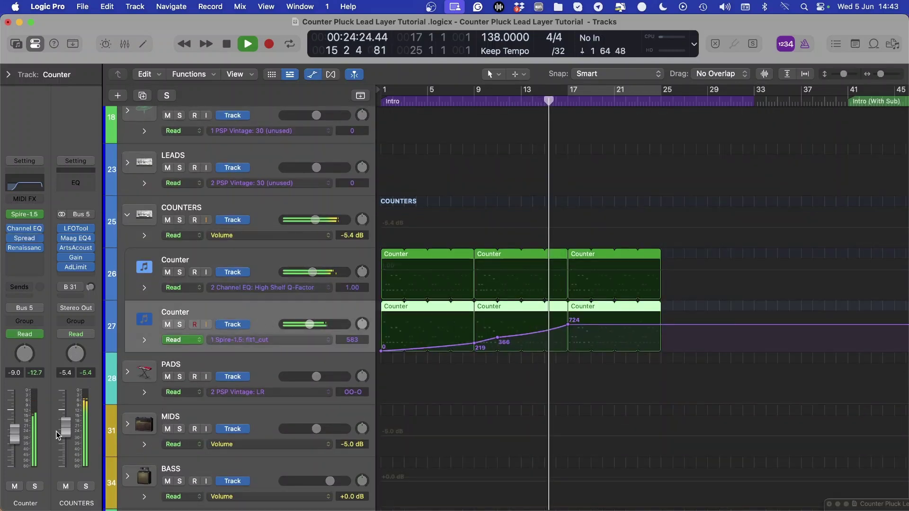
pyautogui.click(15, 438)
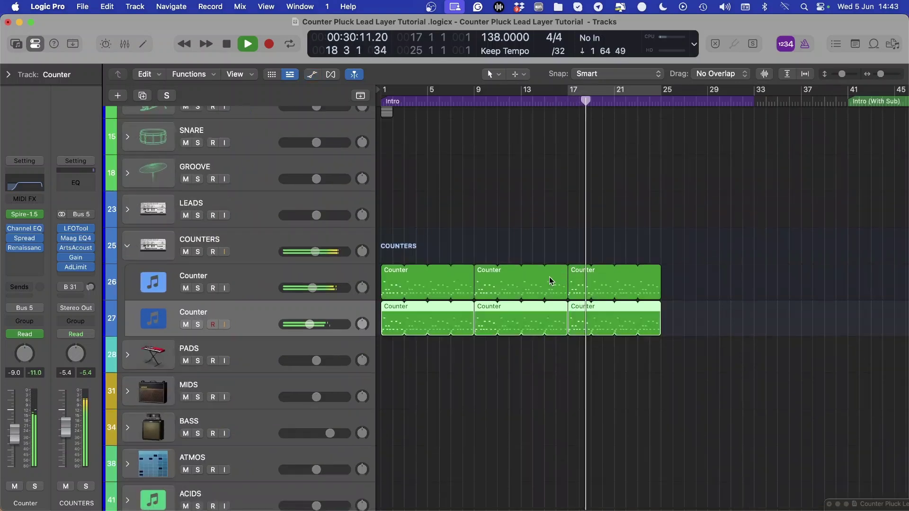
pyautogui.press('a')
pyautogui.click(178, 320)
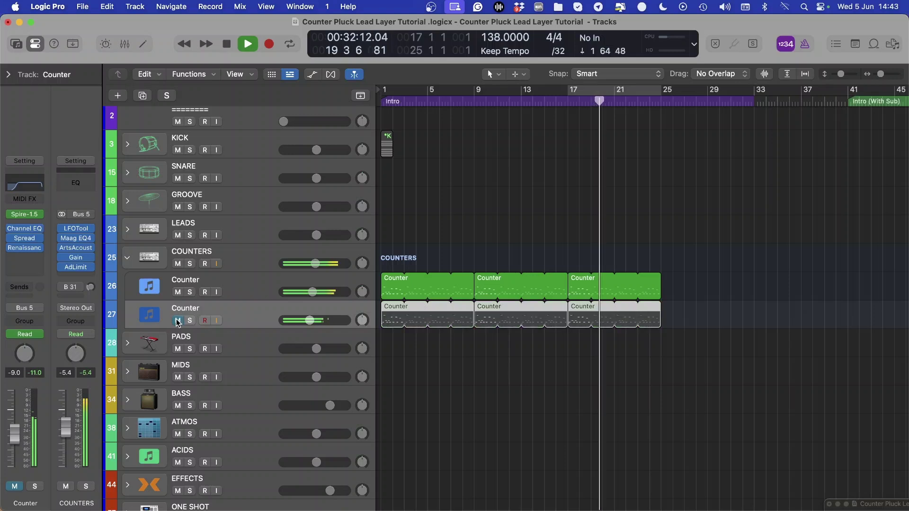
pyautogui.click(178, 321)
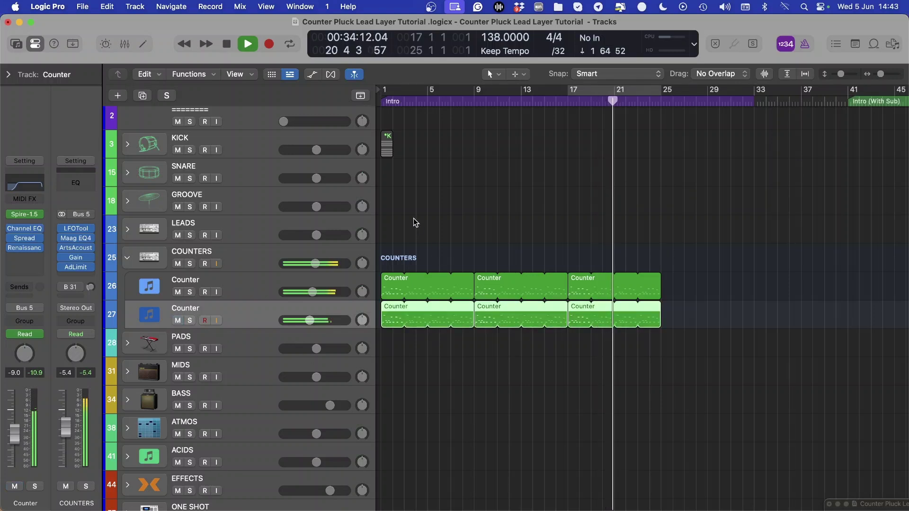
pyautogui.press('space')
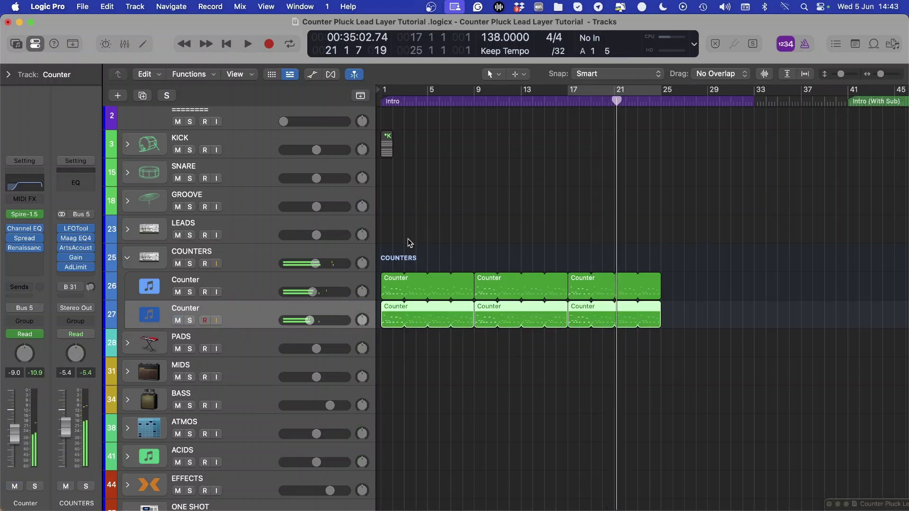
# Deselect the lower Counter regions and return the playhead to the start of the project
pyautogui.scroll(5, 648, 212)
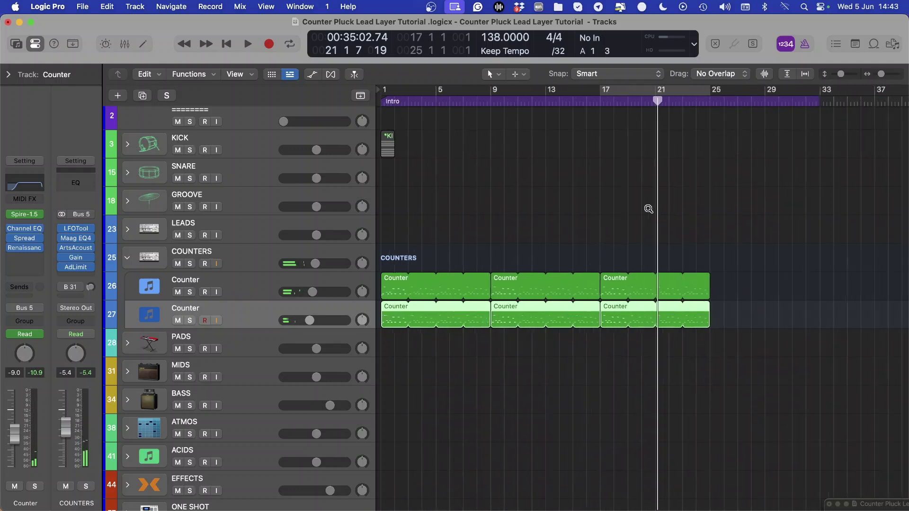
pyautogui.scroll(2, 647, 244)
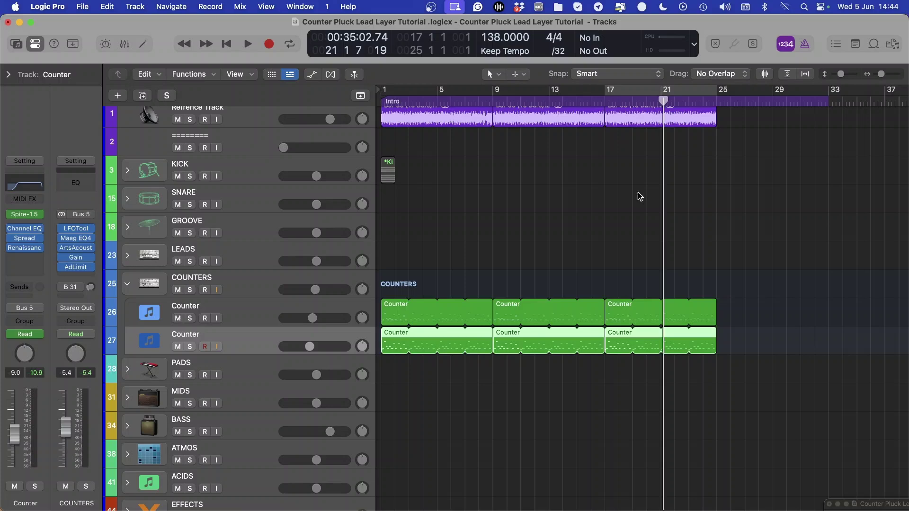
pyautogui.click(742, 180)
pyautogui.press('Return')
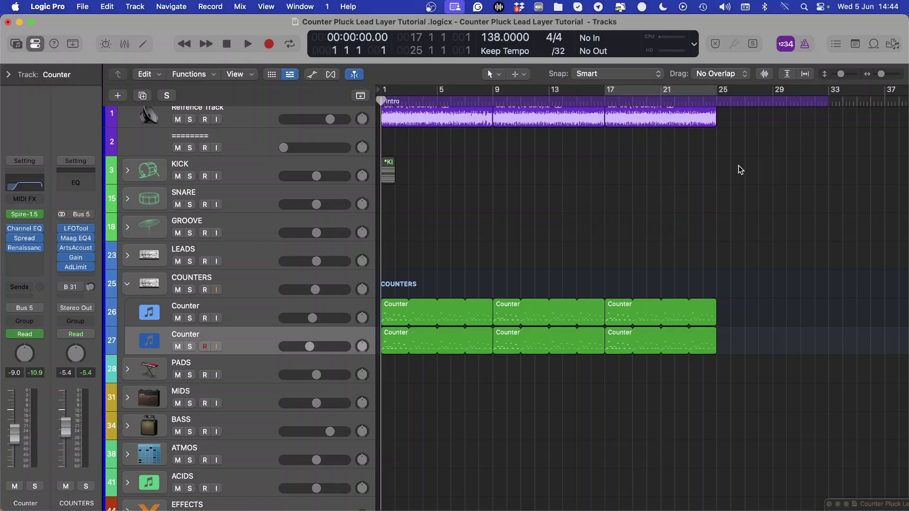